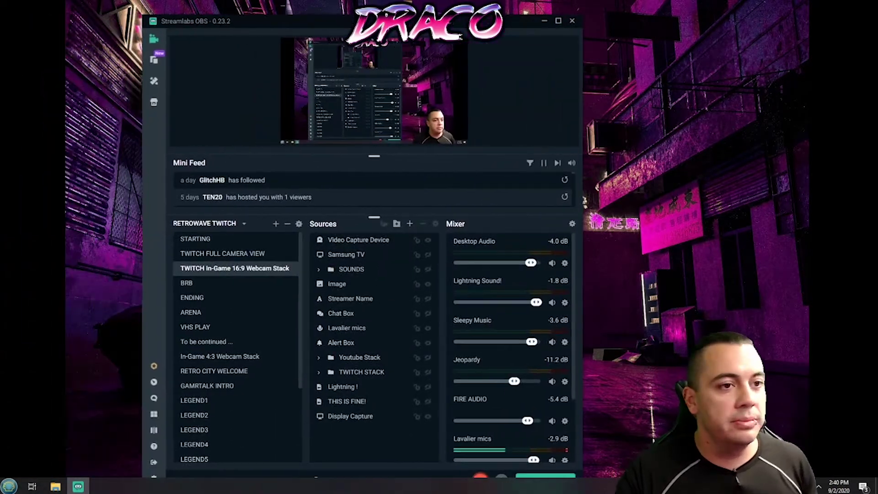
Step: Maximize the Streamlabs OBS window so the editor fills the screen
left_click(558, 21)
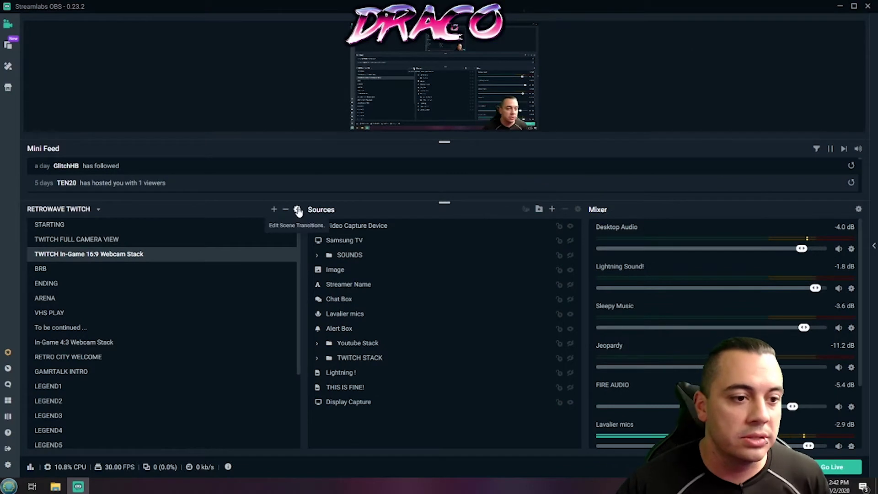
Step: Open Scene Transitions from the Scenes gear and move the window left
left_click(298, 210)
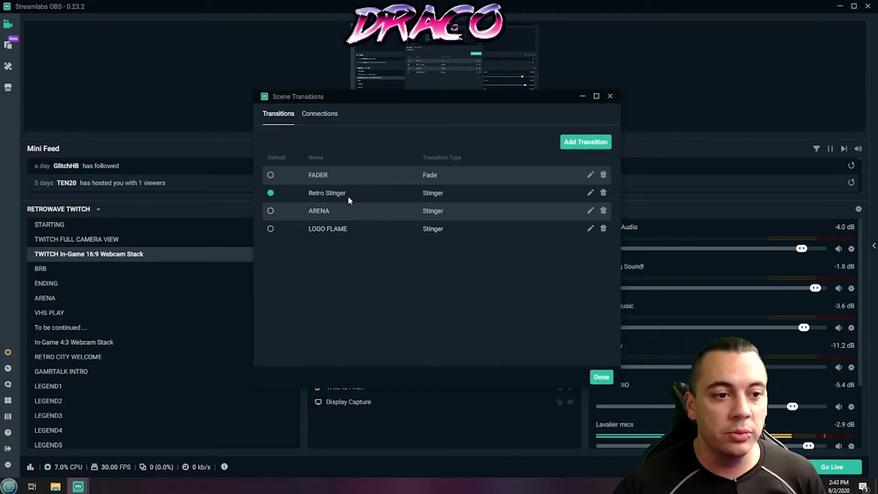
mouse_move(427, 97)
left_mouse_down()
mouse_move(260, 118)
mouse_move(276, 117)
mouse_move(271, 86)
left_mouse_up()
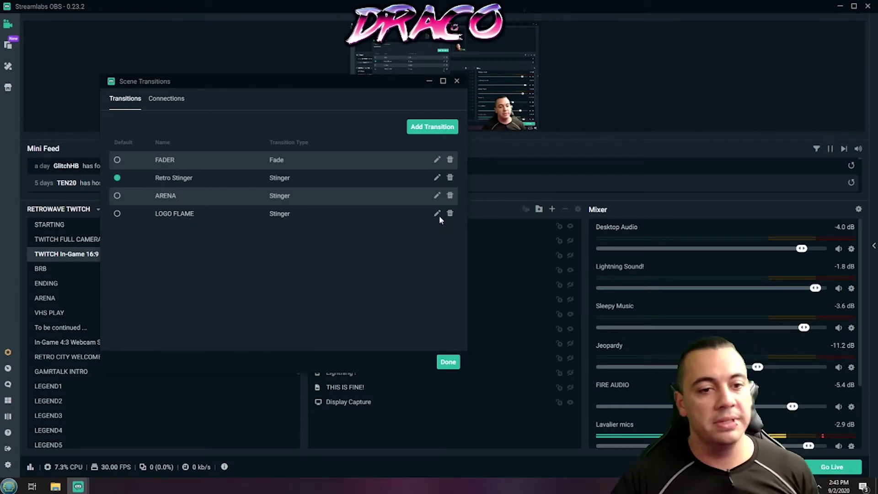
Step: Review FADER's settings, keeping type Fade and duration 1500 ms
left_click(437, 161)
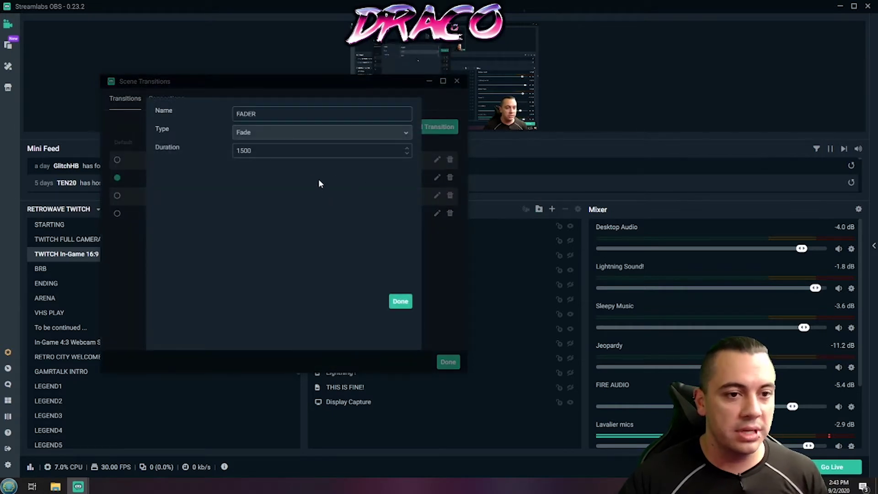
left_click(375, 136)
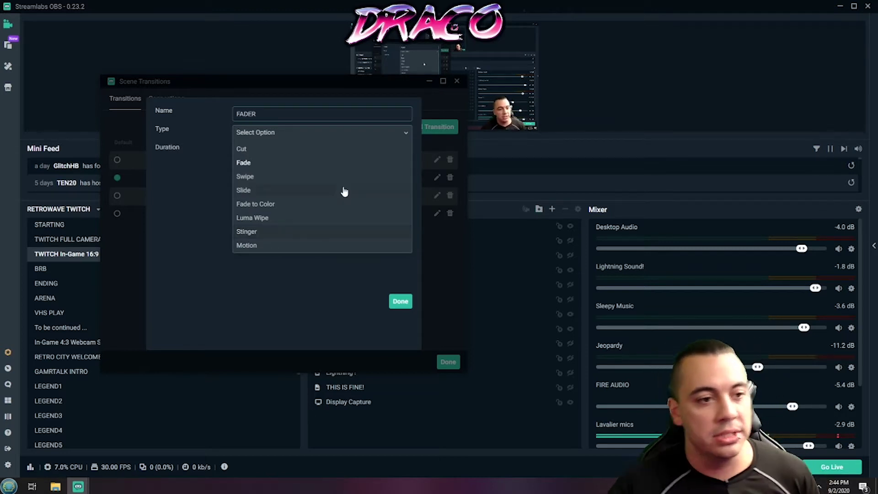
left_click(339, 302)
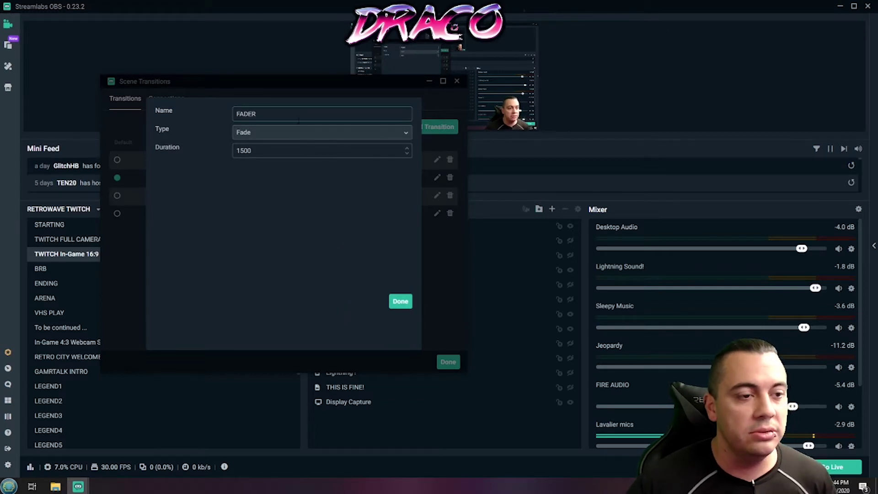
double_click(251, 114)
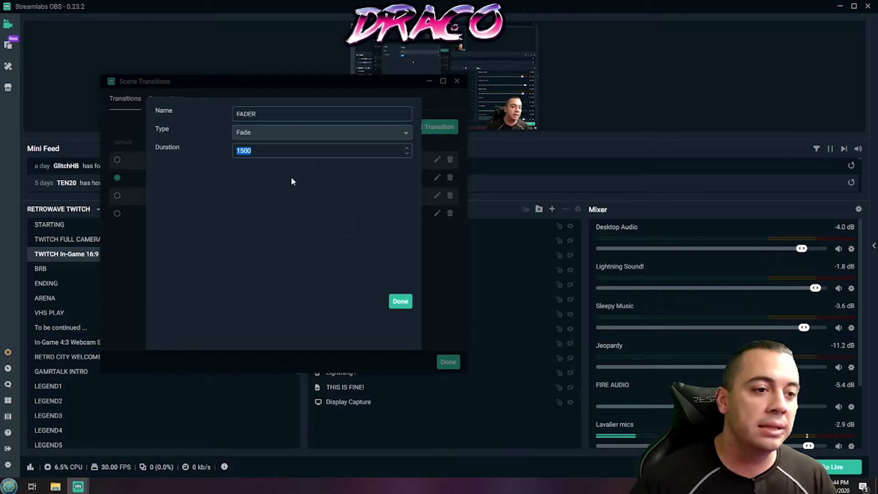
left_click_drag(258, 151, 228, 154)
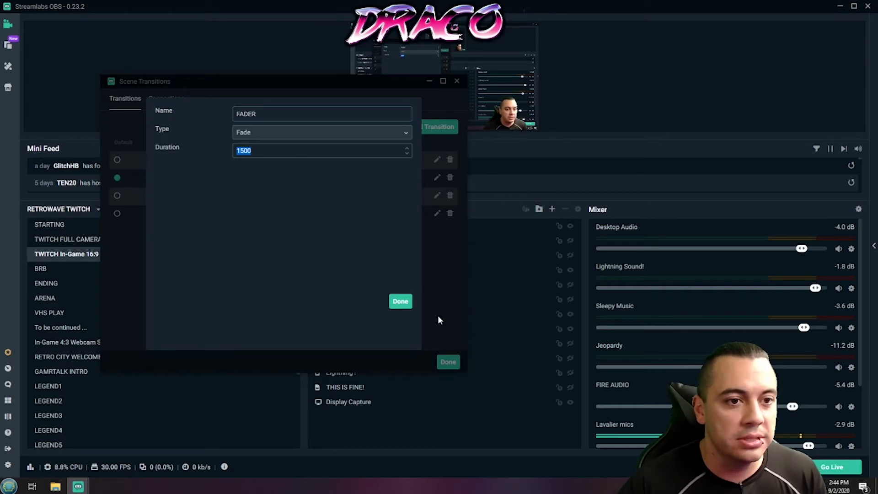
Step: Close FADER and open Retro Stinger, keeping Transition Point Type as Time (milliseconds)
left_click(403, 302)
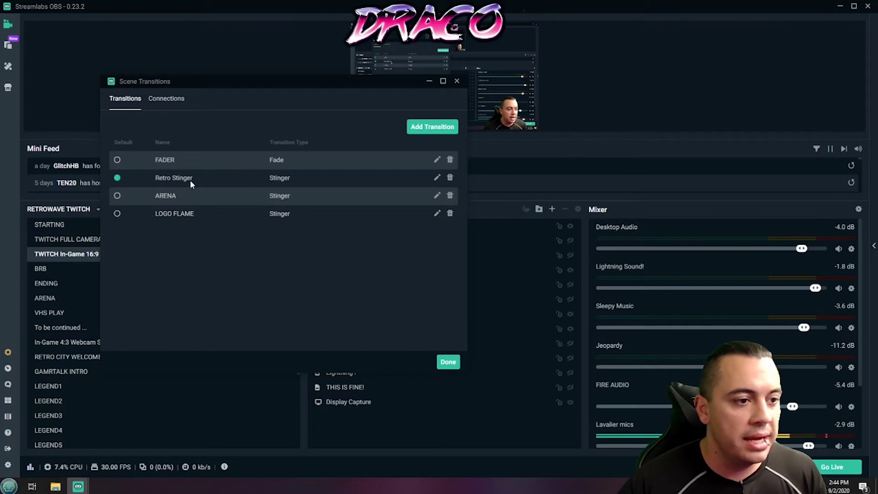
left_click(437, 177)
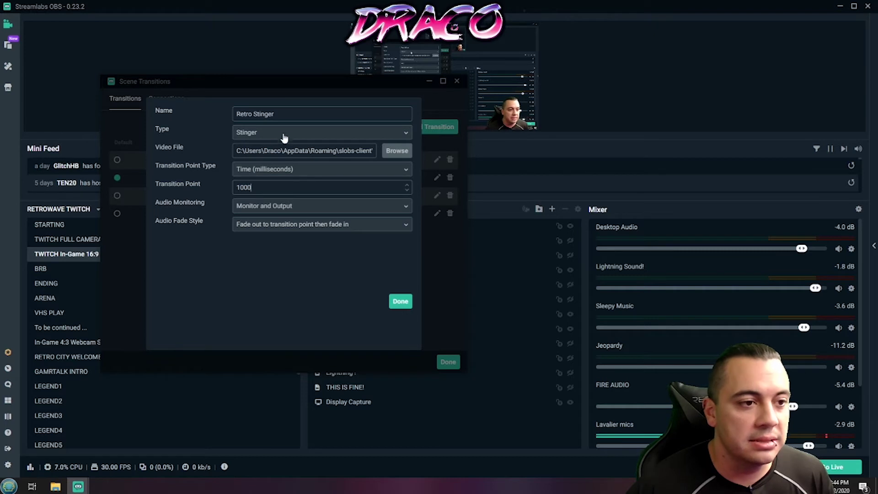
left_click(313, 169)
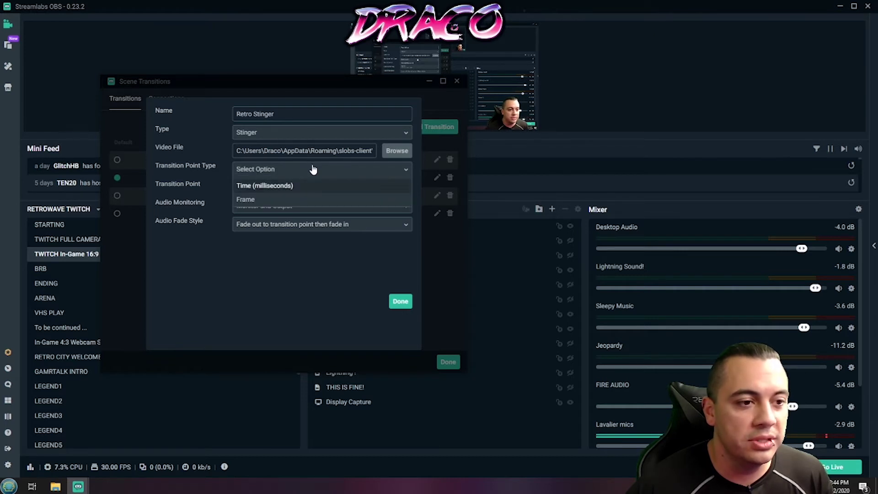
key("Return")
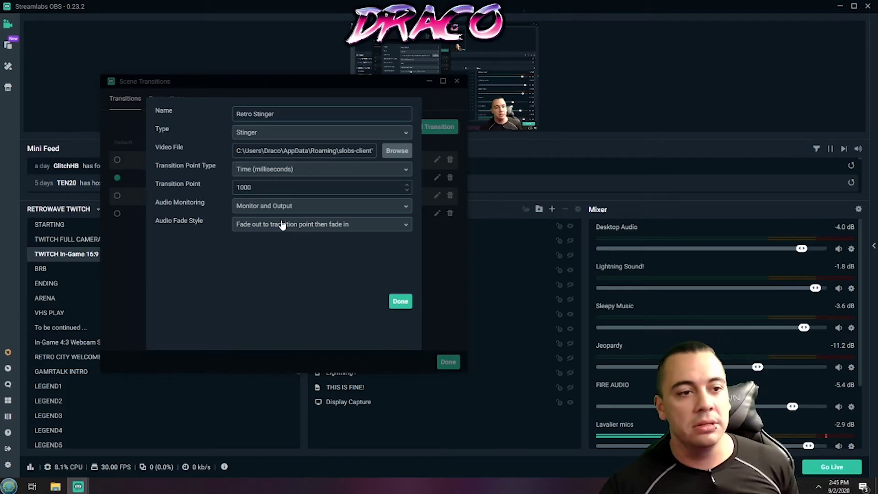
Step: Keep Retro Stinger audio on Monitor and Output and transition point 1000, then close it
left_click(324, 211)
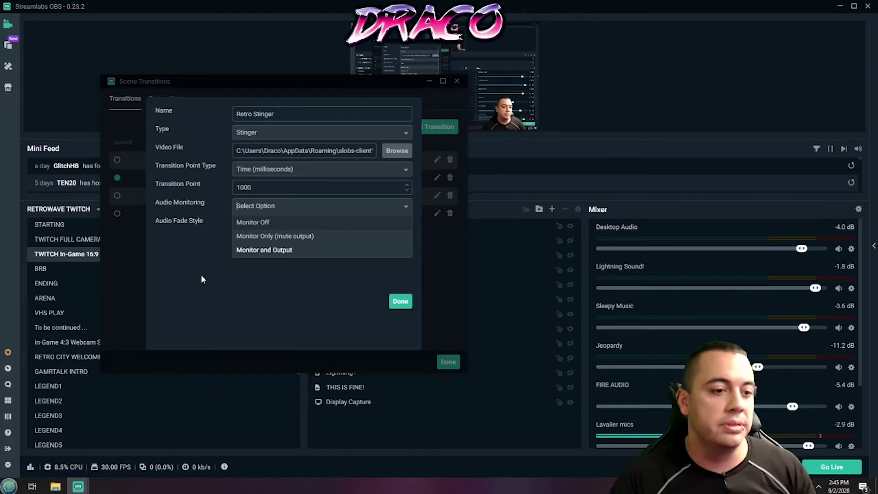
key("Return")
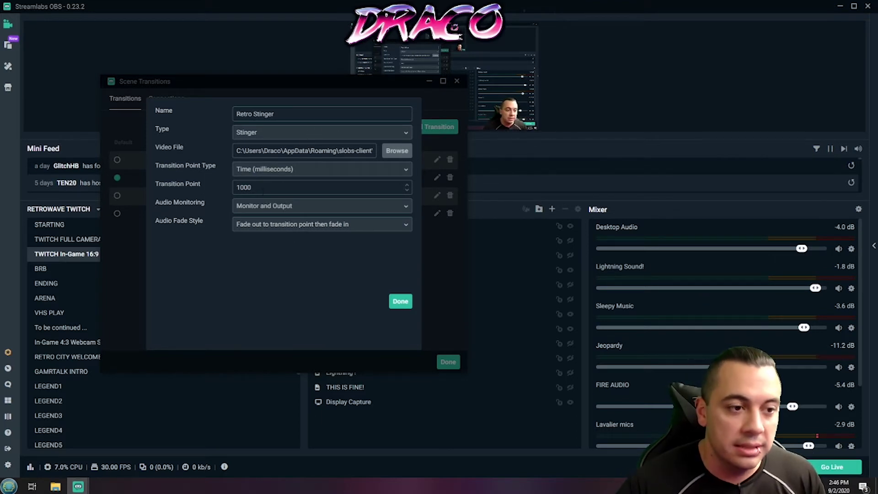
left_click_drag(276, 187, 224, 189)
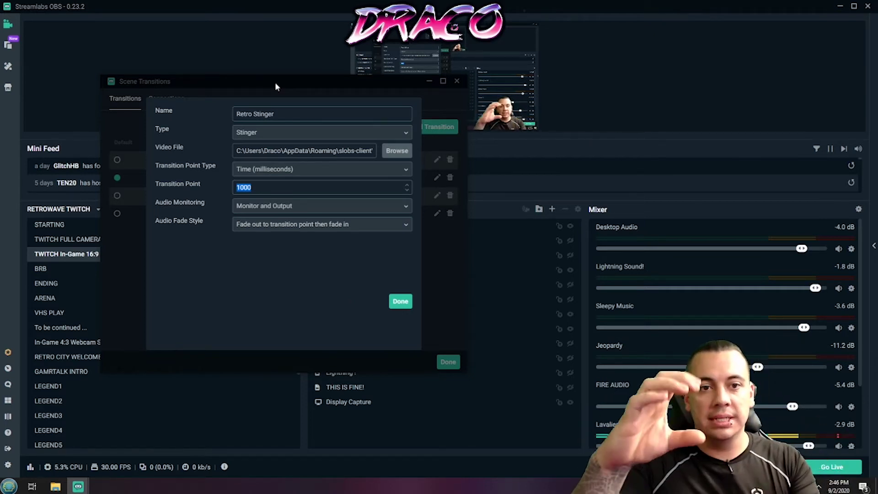
left_click(401, 301)
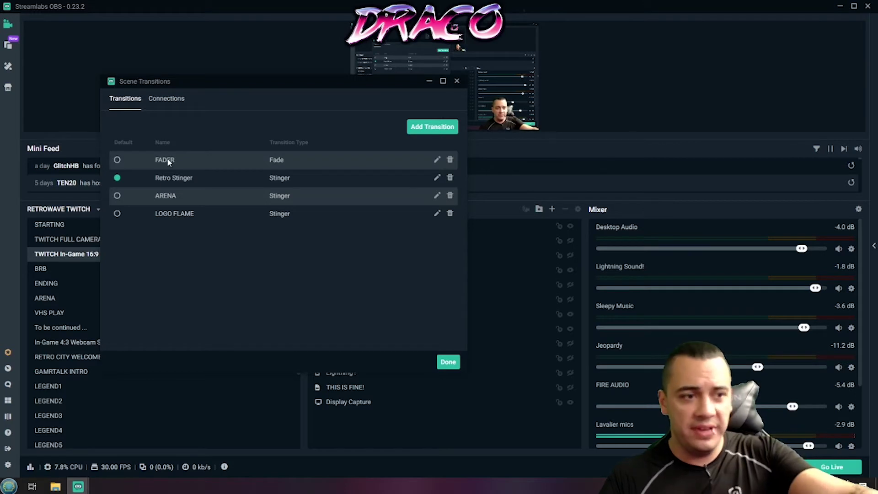
Step: Briefly reopen and close the FADER and Retro Stinger settings without changes
left_click(438, 159)
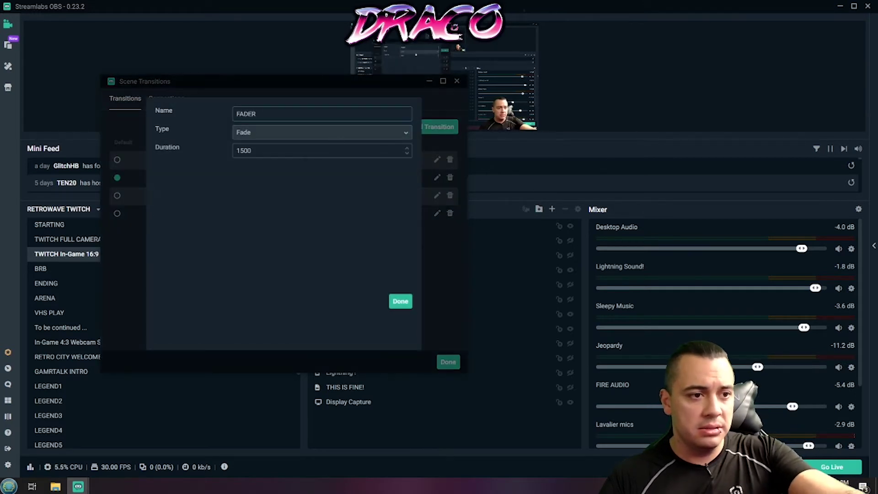
left_click(400, 300)
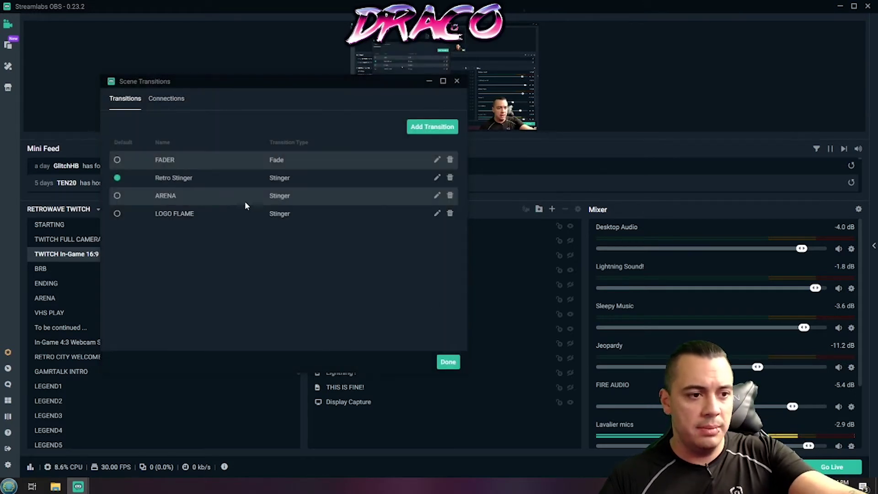
left_click(436, 178)
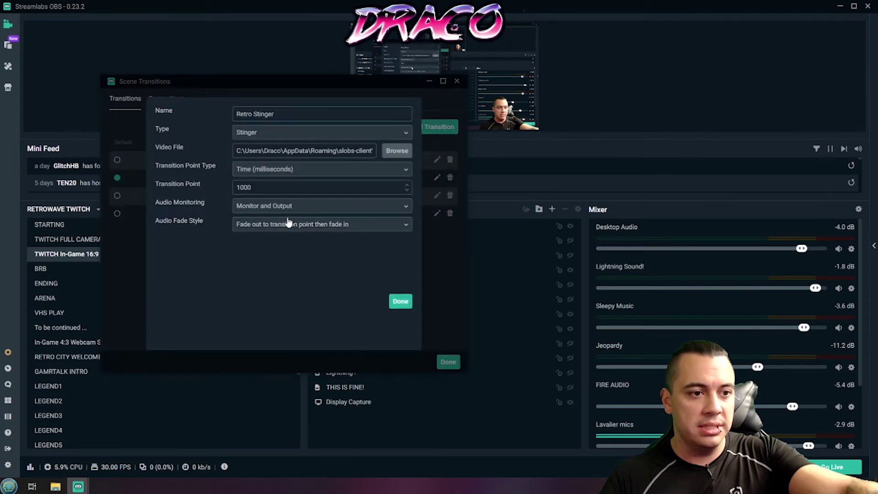
left_click(433, 284)
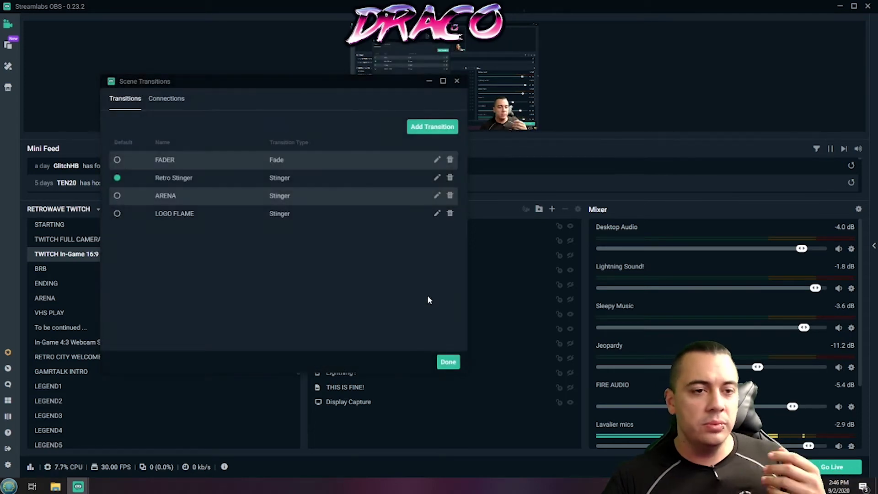
left_click(169, 99)
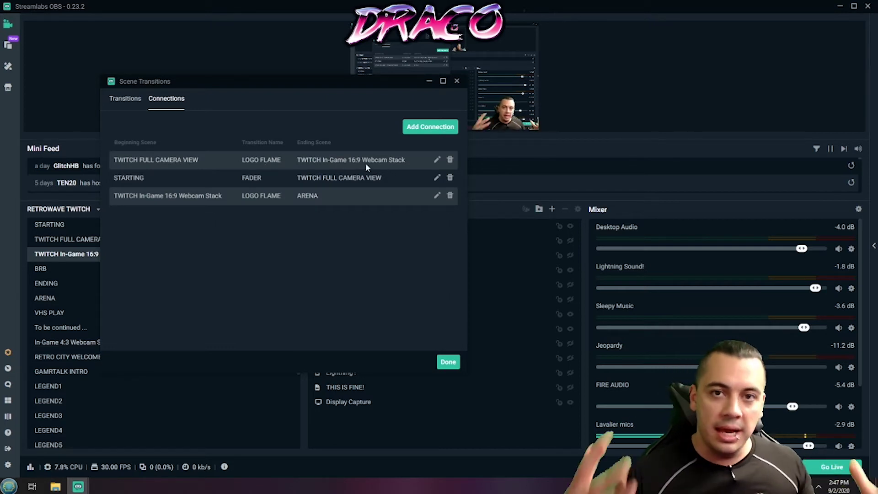
Step: Inspect the first two connections, including STARTING to TWITCH FULL CAMERA VIEW, then close the window
left_click(437, 160)
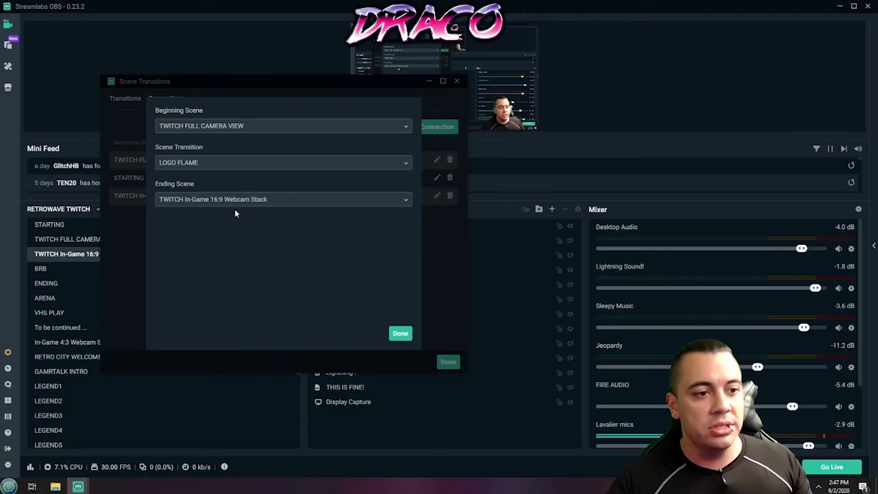
left_click(406, 331)
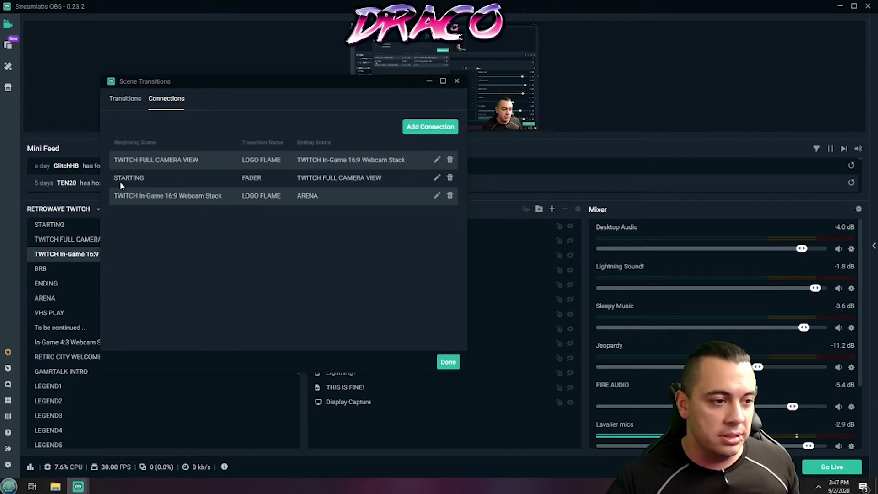
left_click(425, 182)
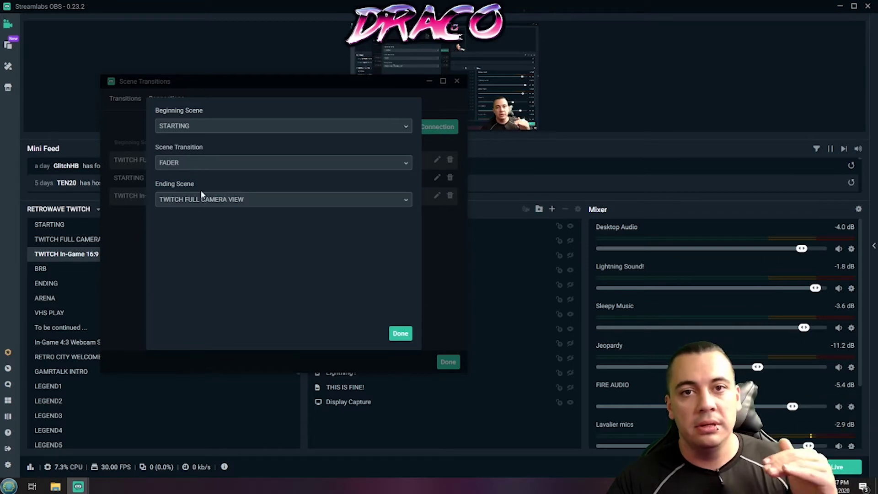
left_click(436, 287)
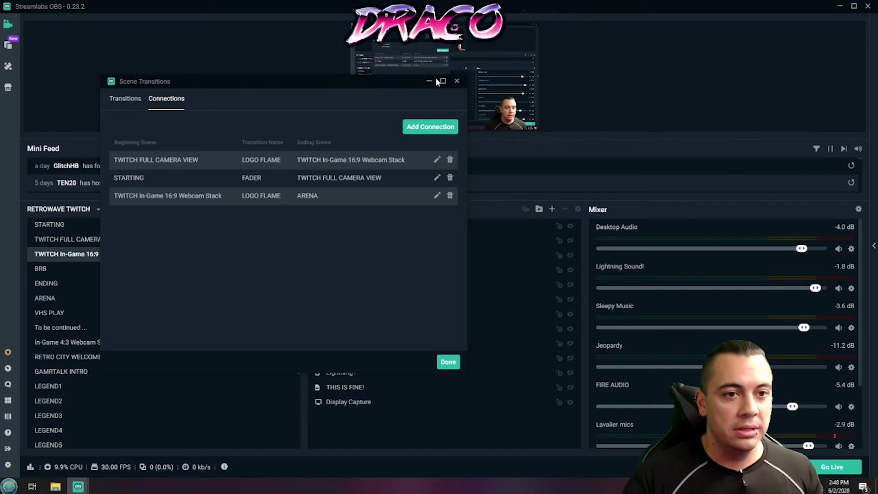
left_click(457, 82)
Step: Switch to the STARTING scene, then to TWITCH FULL CAMERA VIEW
left_click(90, 226)
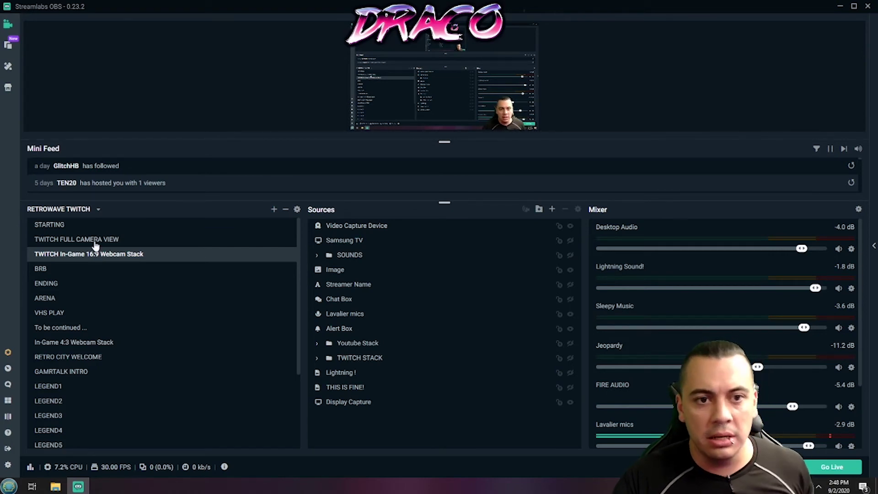
left_click(95, 241)
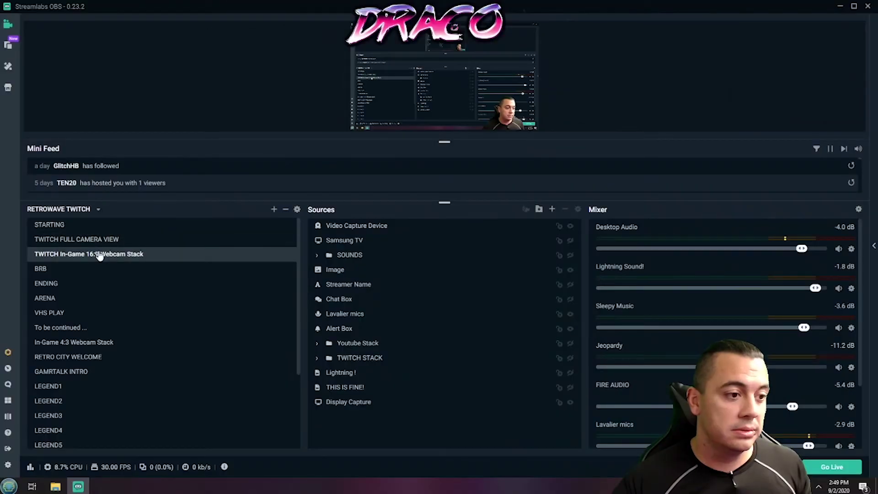
Step: Reopen Scene Transitions and view the three connections using Logo Flame and Fader
left_click(298, 210)
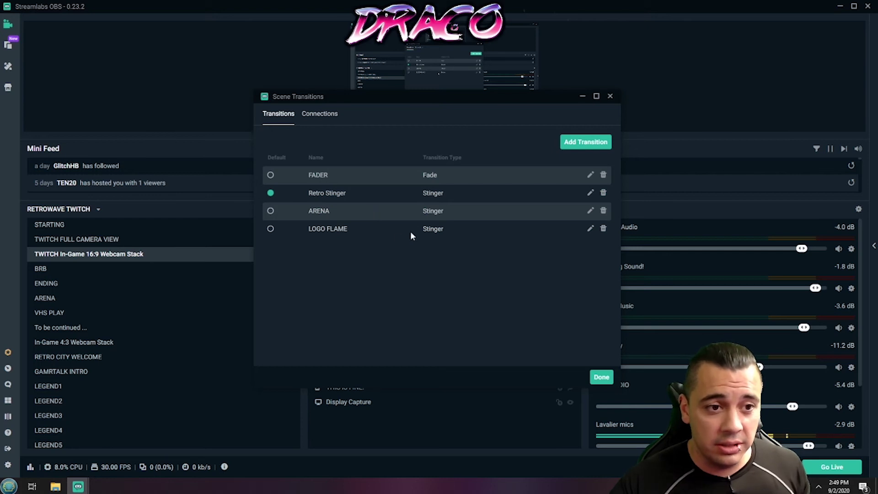
left_click(323, 115)
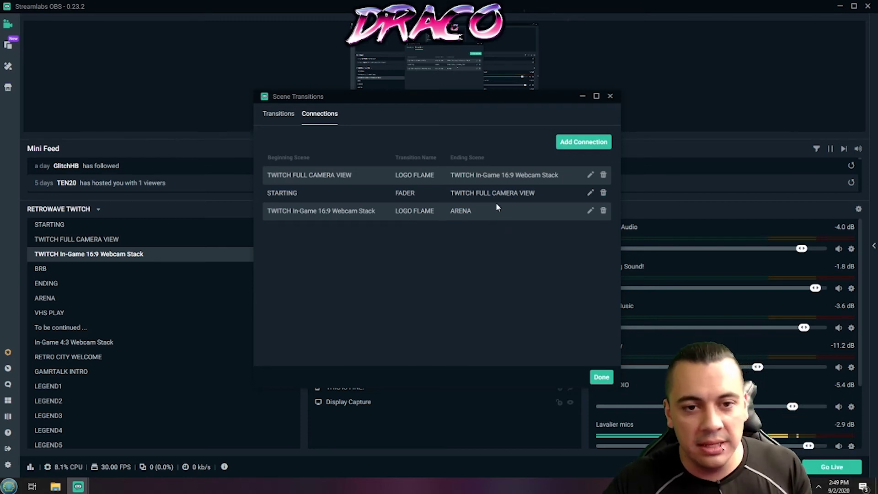
Step: Close the Scene Transitions window, leaving the in-game 16:9 webcam stack scene active
left_click(611, 98)
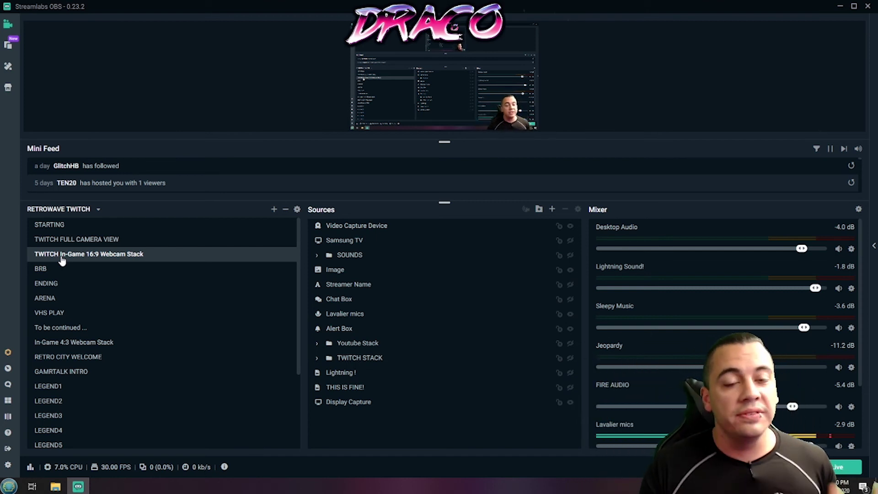
Step: Switch to the TWITCH FULL CAMERA VIEW scene to play its grid transition
left_click(52, 239)
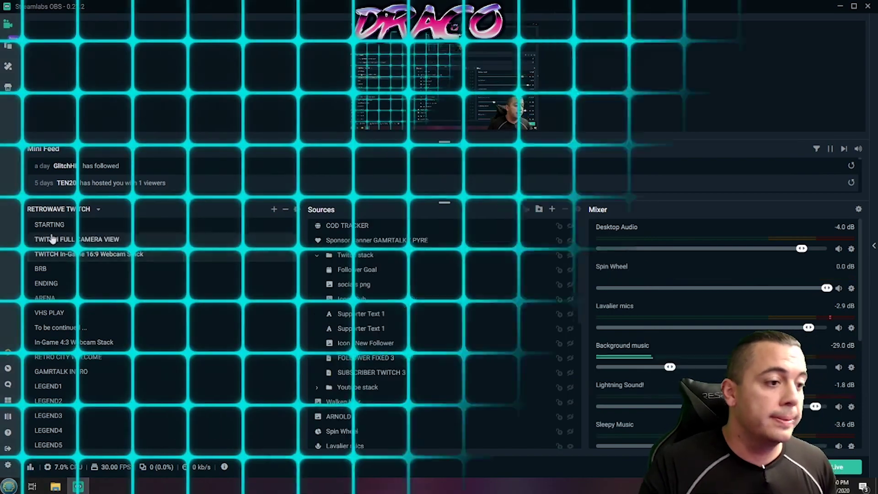